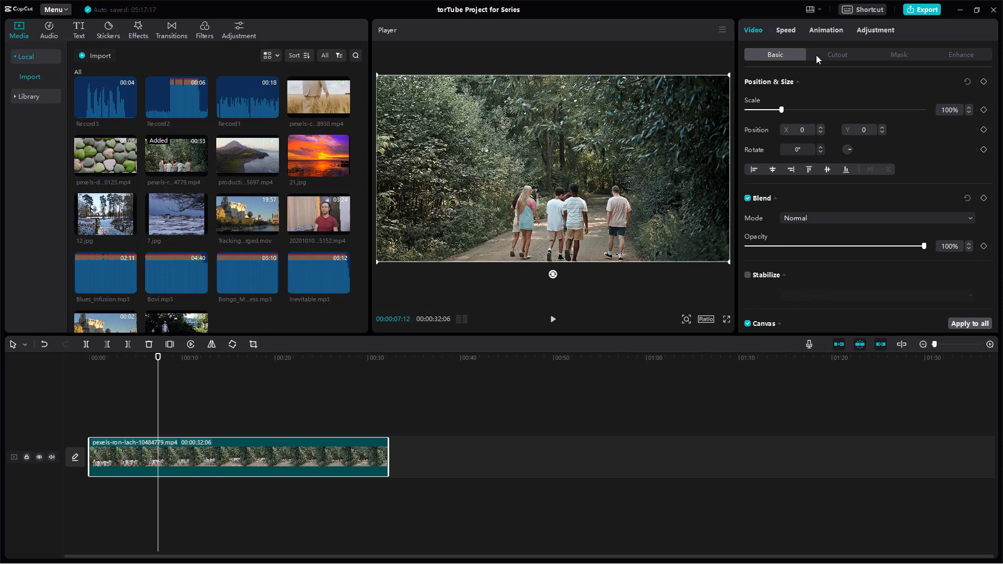
# Apply the Montage speed curve to the clip and play it back from near the start
pyautogui.click(779, 34)
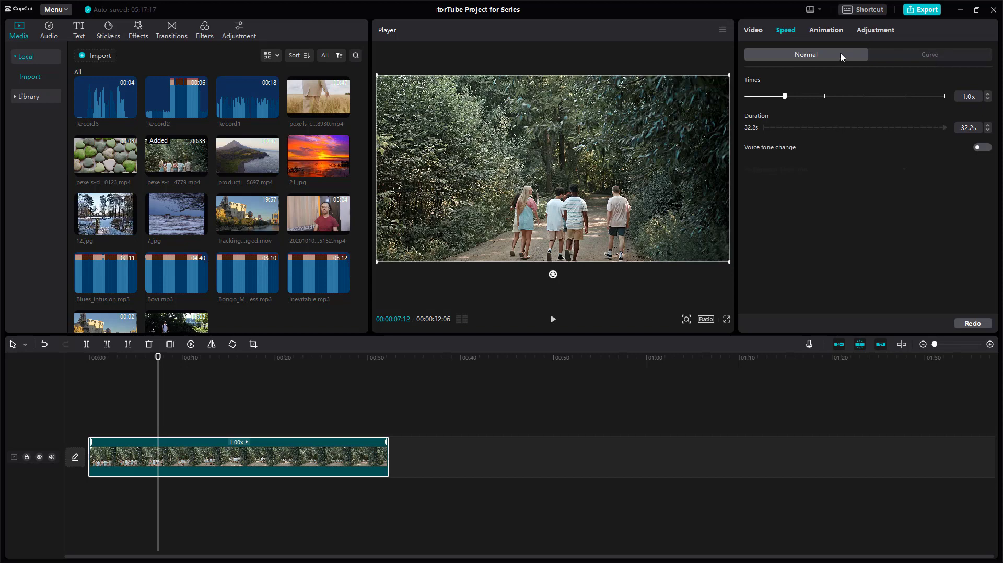
pyautogui.click(931, 55)
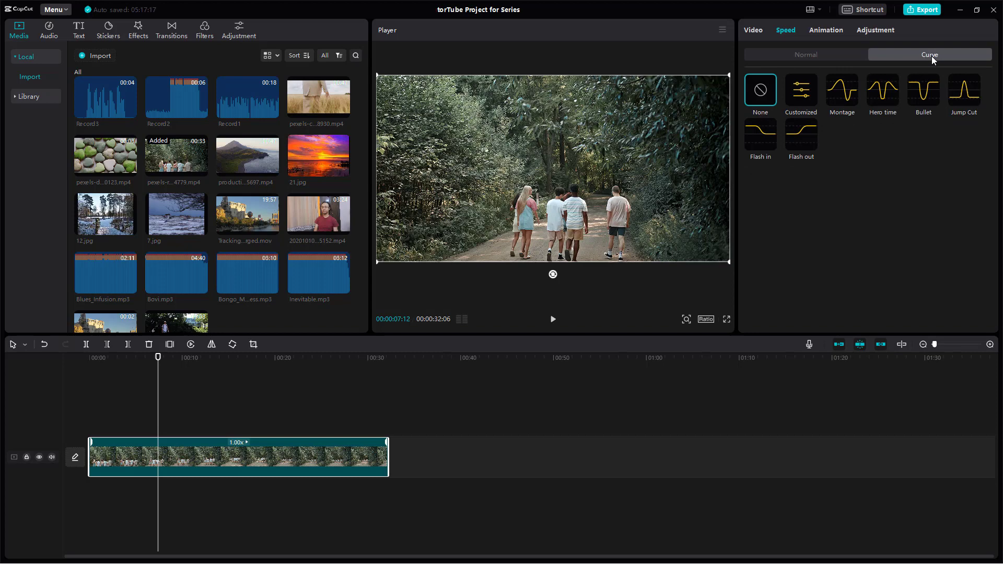
pyautogui.click(875, 107)
pyautogui.click(846, 97)
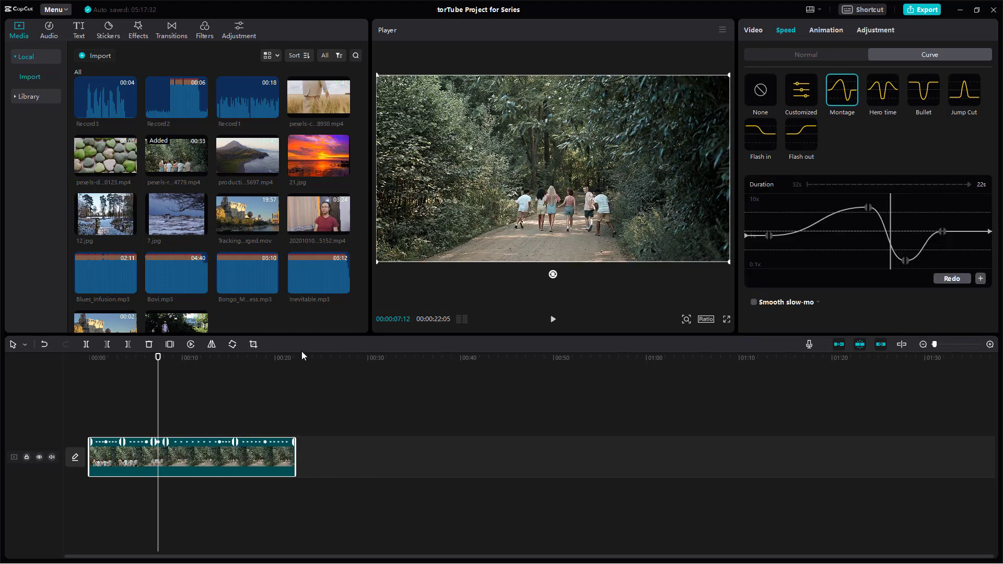
pyautogui.moveTo(159, 367); pyautogui.dragTo(110, 367)
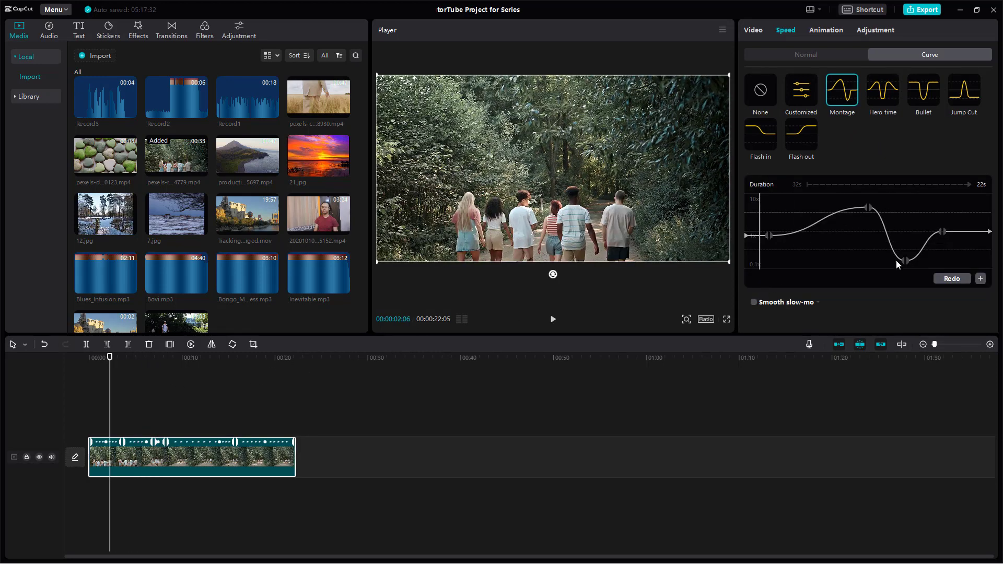
pyautogui.click(555, 321)
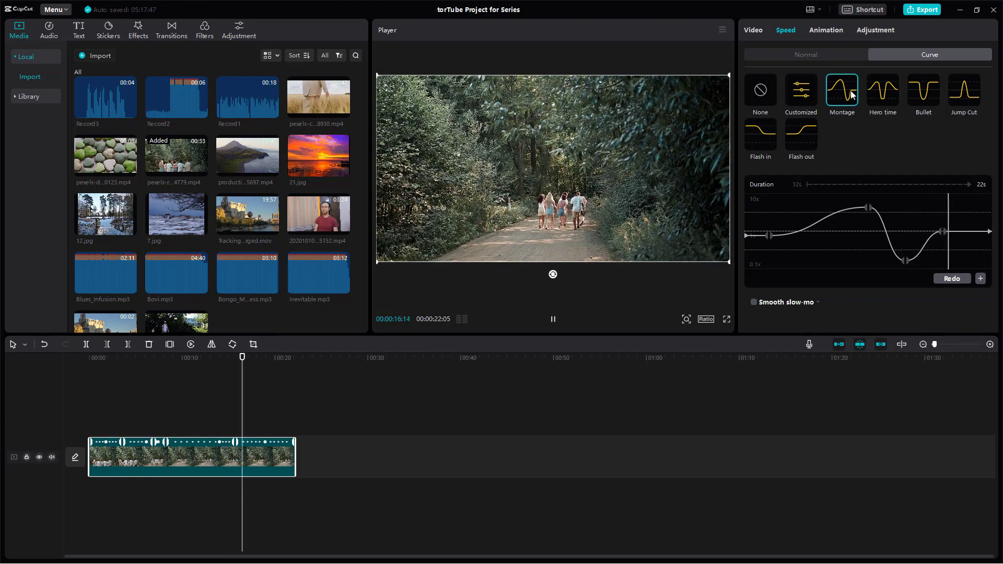
# Switch the clip's speed curve to Hero time and preview the section around its slowdown
pyautogui.click(890, 90)
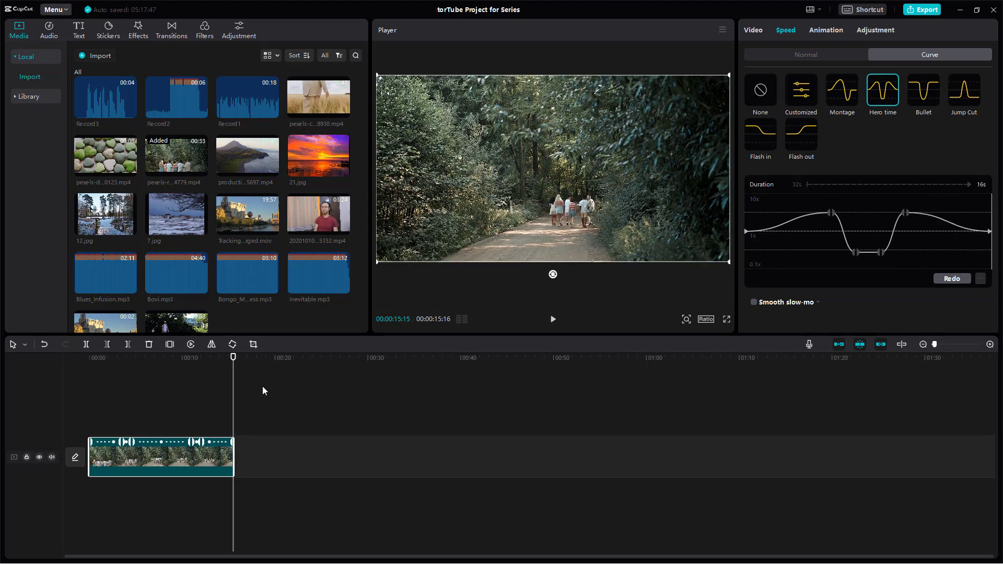
pyautogui.click(123, 362)
pyautogui.click(553, 319)
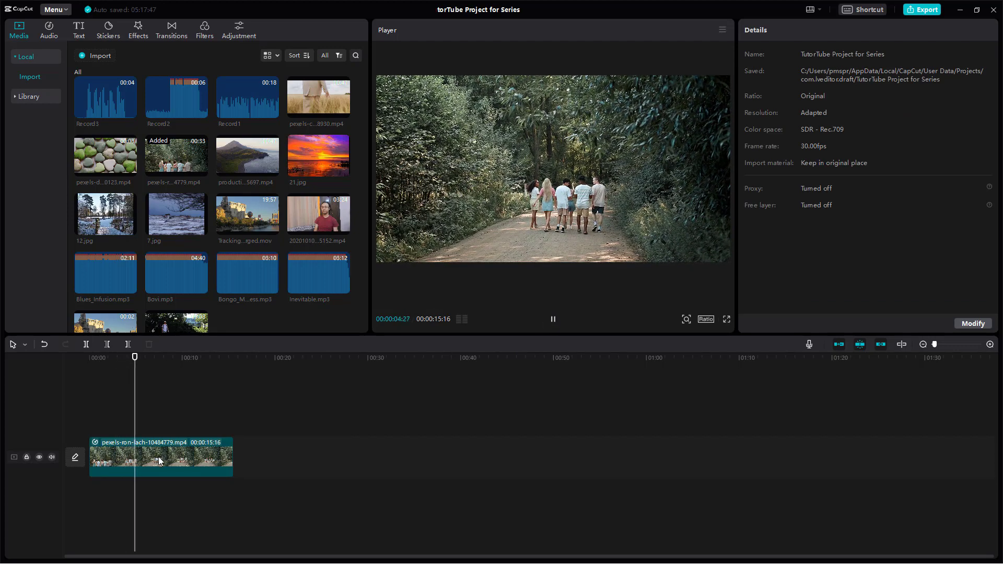
pyautogui.click(553, 319)
pyautogui.click(185, 460)
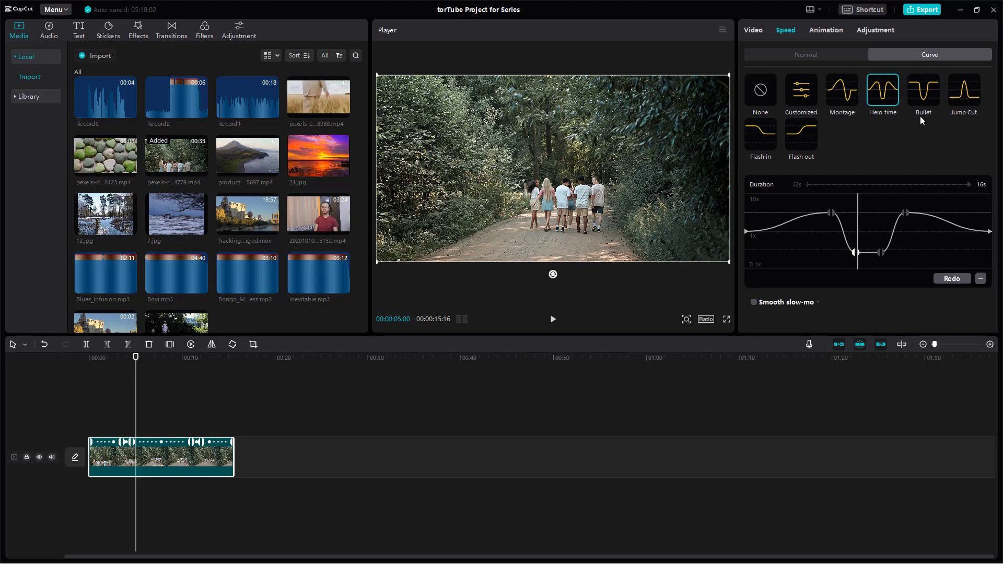
# Try the Bullet and Jump Cut speed curves on the clip, checking playback around each speed change
pyautogui.click(924, 98)
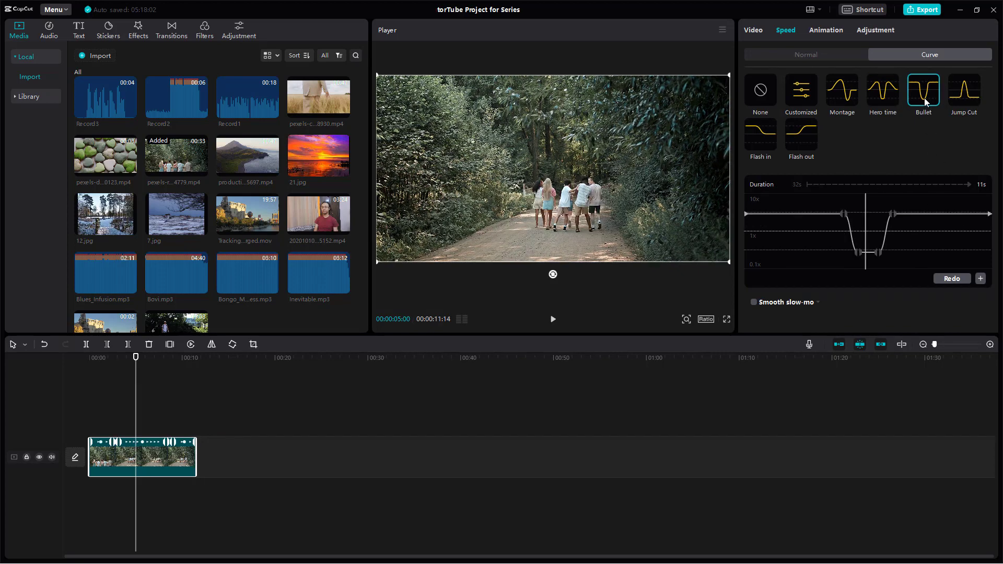
pyautogui.click(836, 217)
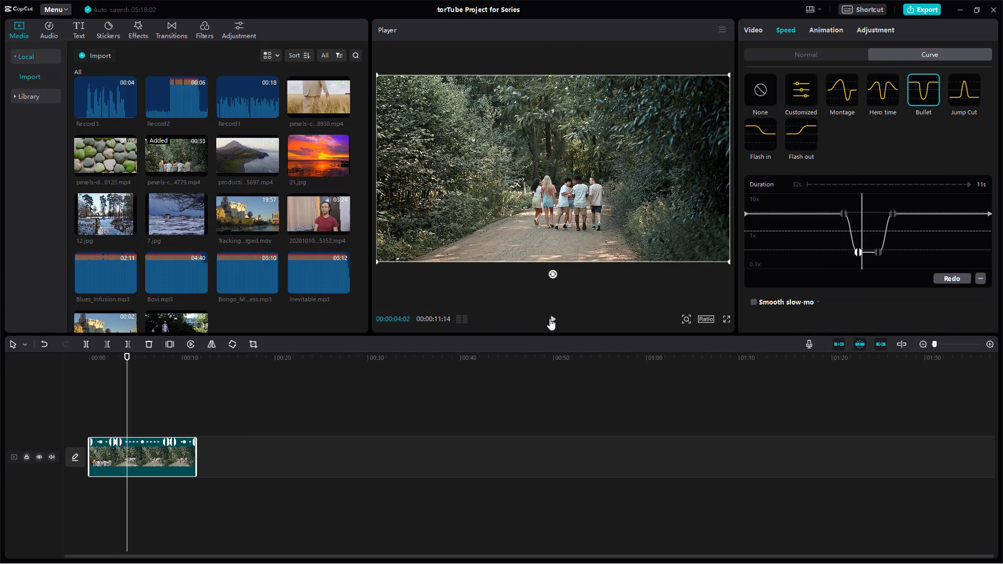
pyautogui.click(973, 97)
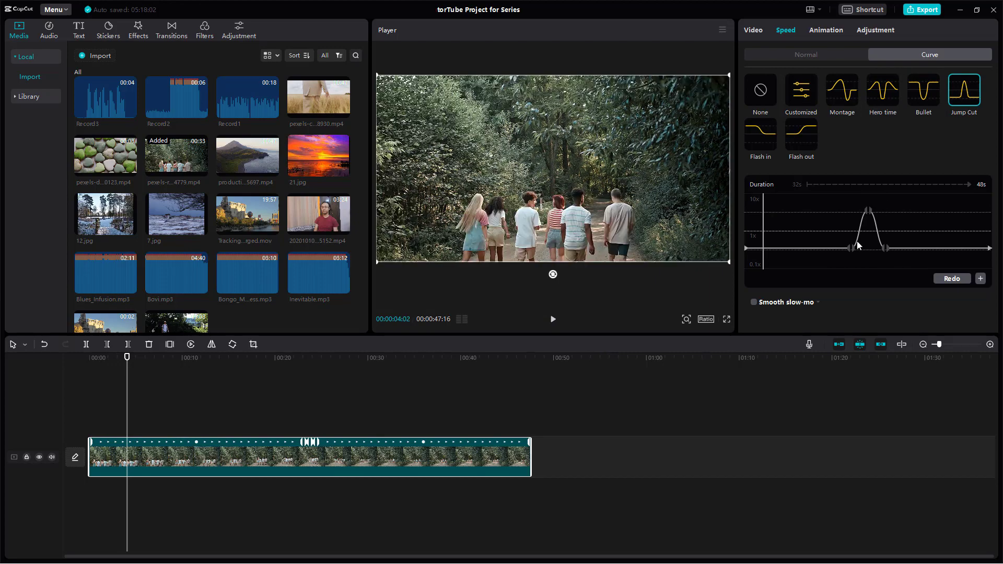
pyautogui.click(848, 240)
pyautogui.click(554, 323)
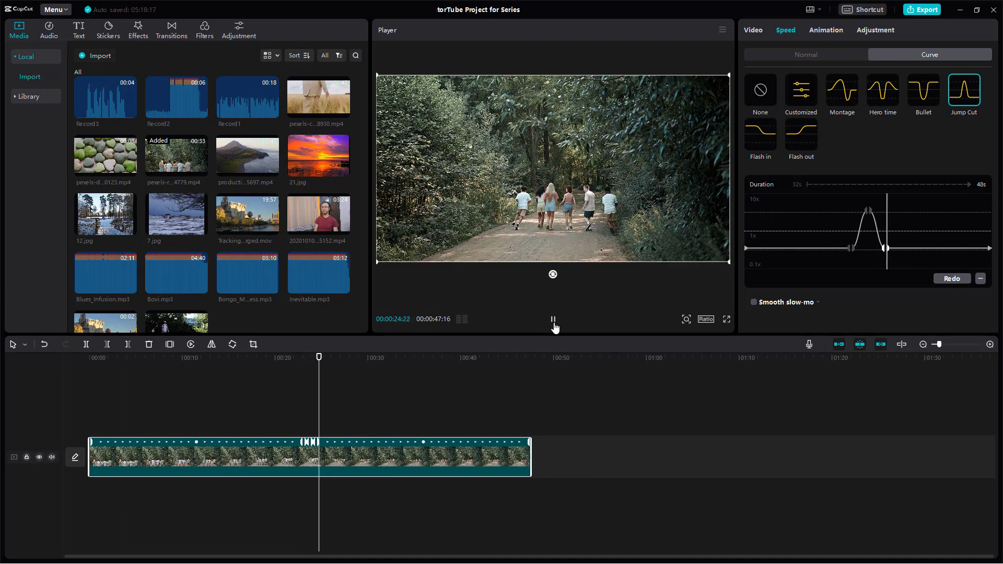
pyautogui.click(553, 324)
# Try the Flash in and Flash out speed curves on the clip, previewing the Flash out speed change
pyautogui.click(762, 137)
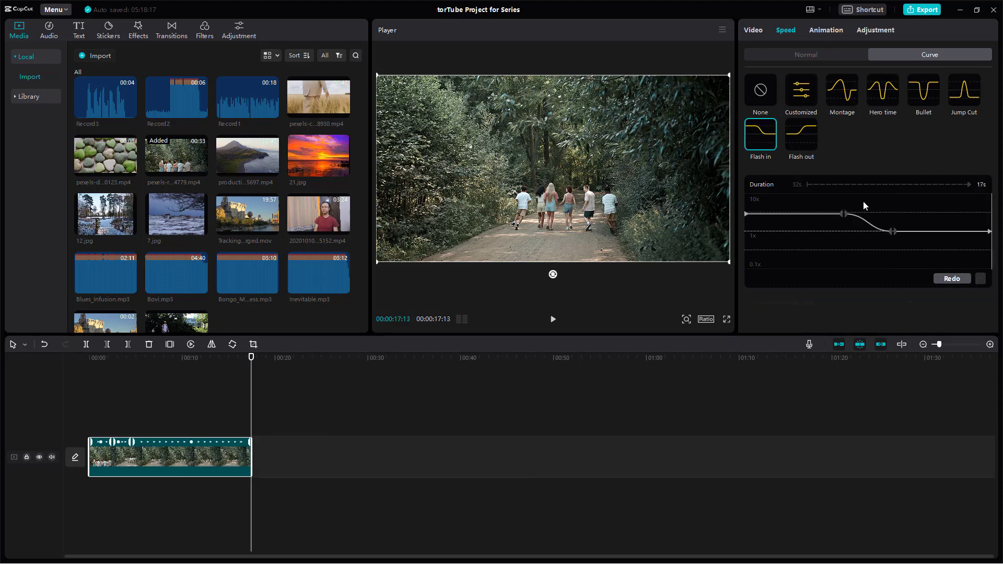
pyautogui.click(811, 142)
pyautogui.click(848, 209)
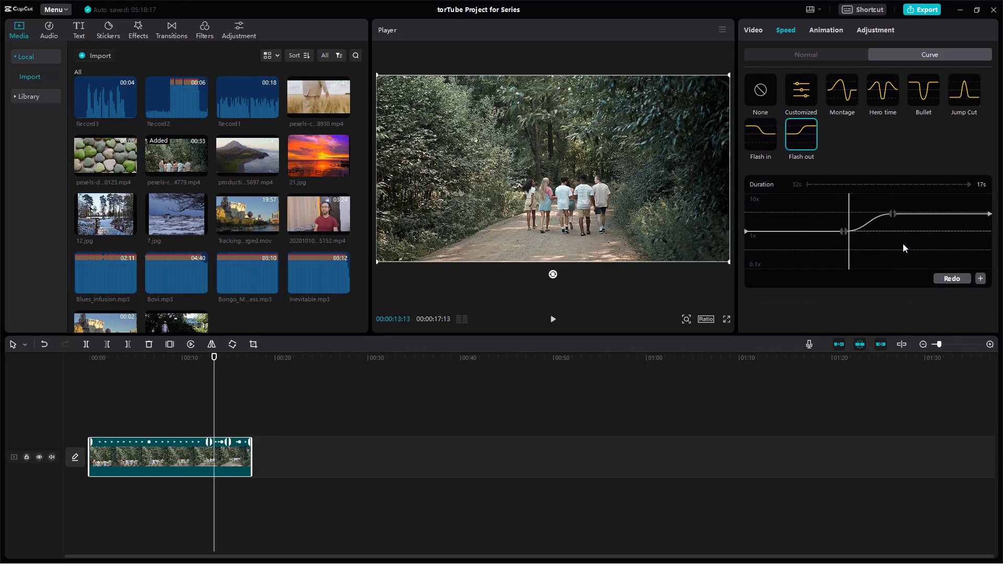
pyautogui.click(554, 323)
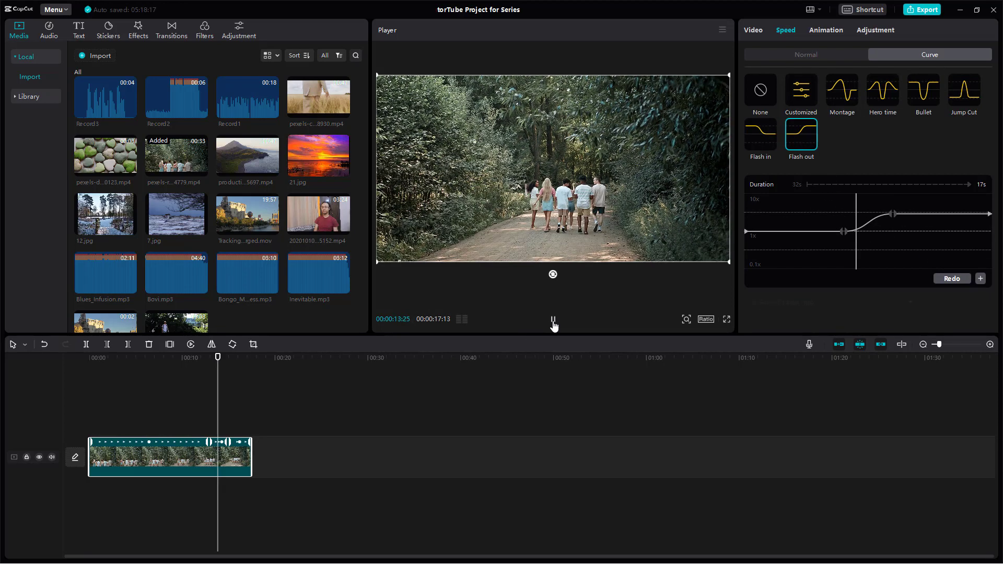
pyautogui.click(559, 321)
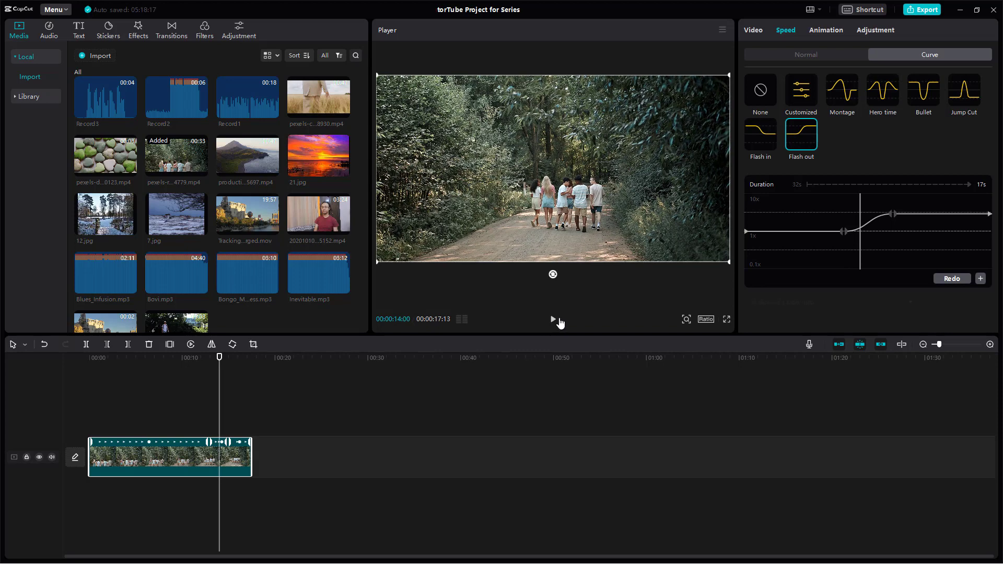
# Switch the clip to the Customized speed curve, raise the left half of its first inner point well above 1x, and preview it
pyautogui.click(802, 89)
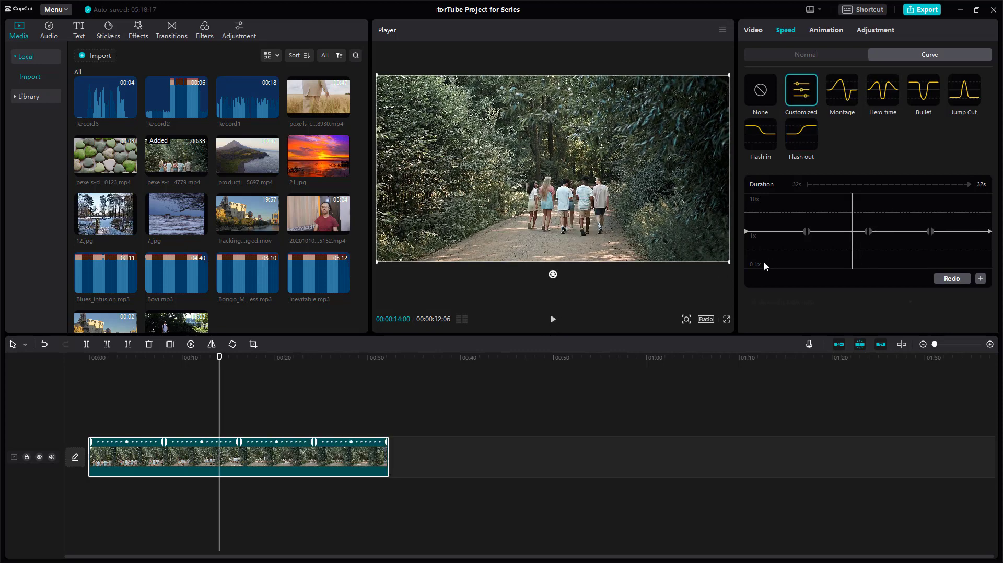
pyautogui.click(770, 233)
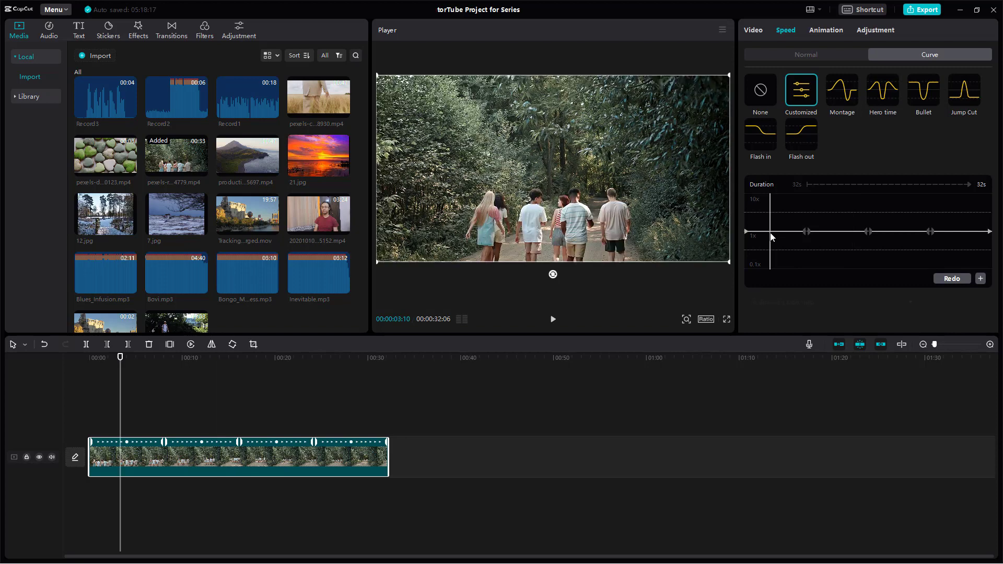
pyautogui.moveTo(805, 232); pyautogui.dragTo(792, 210)
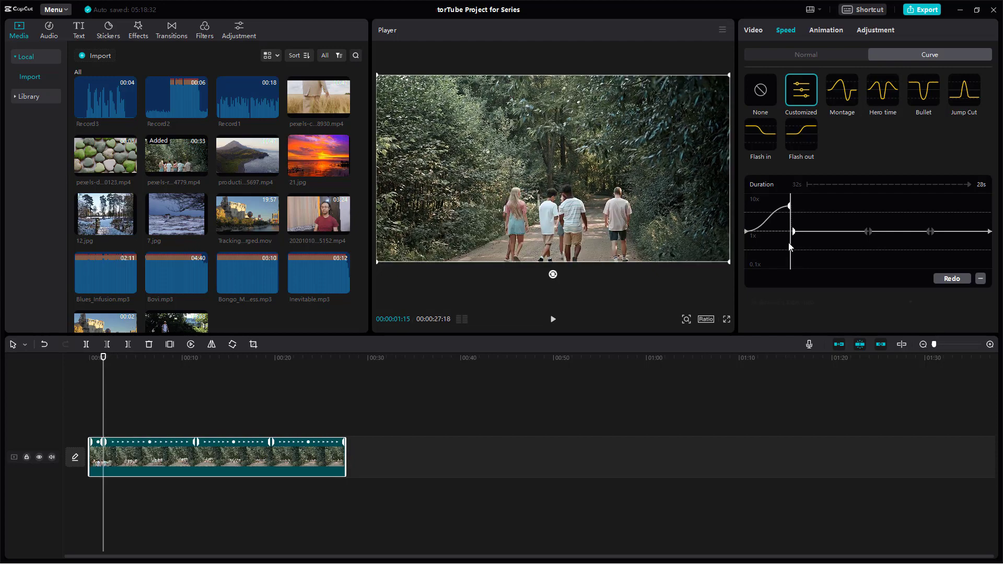
pyautogui.click(553, 320)
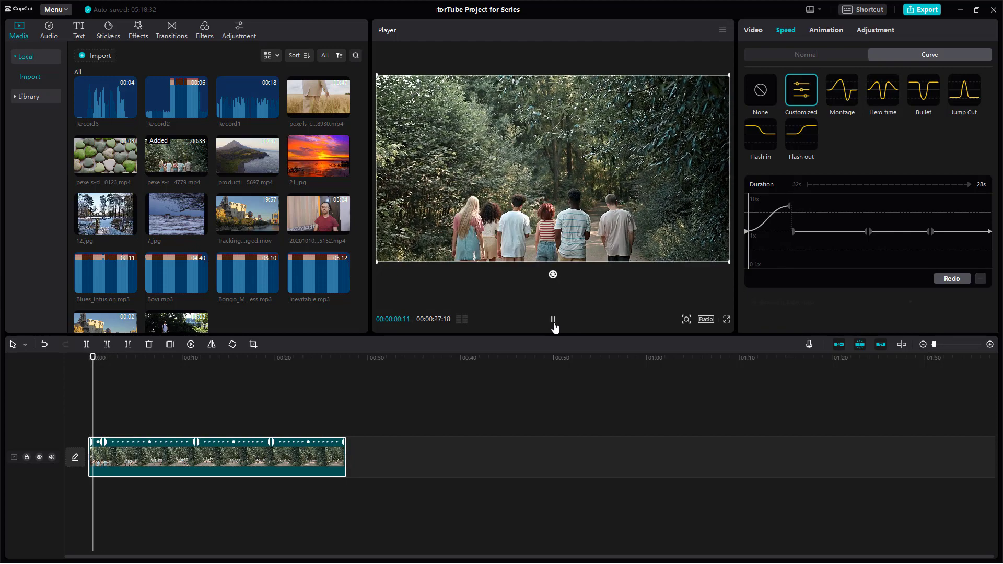
pyautogui.click(553, 320)
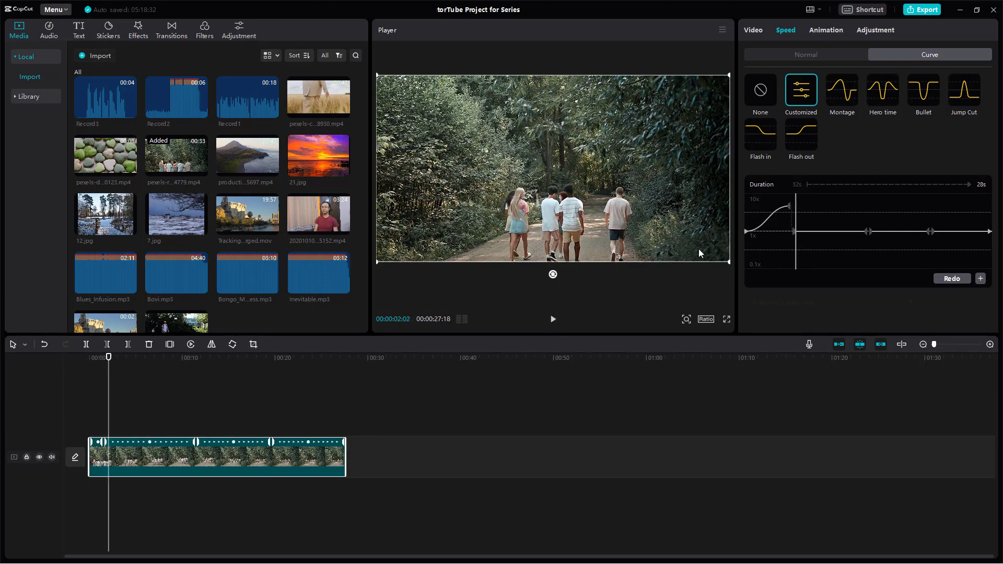
# Raise the first inner point's right half to match its left, and move the second point just after it at 1x, previewing the ramp
pyautogui.moveTo(795, 231); pyautogui.dragTo(793, 207)
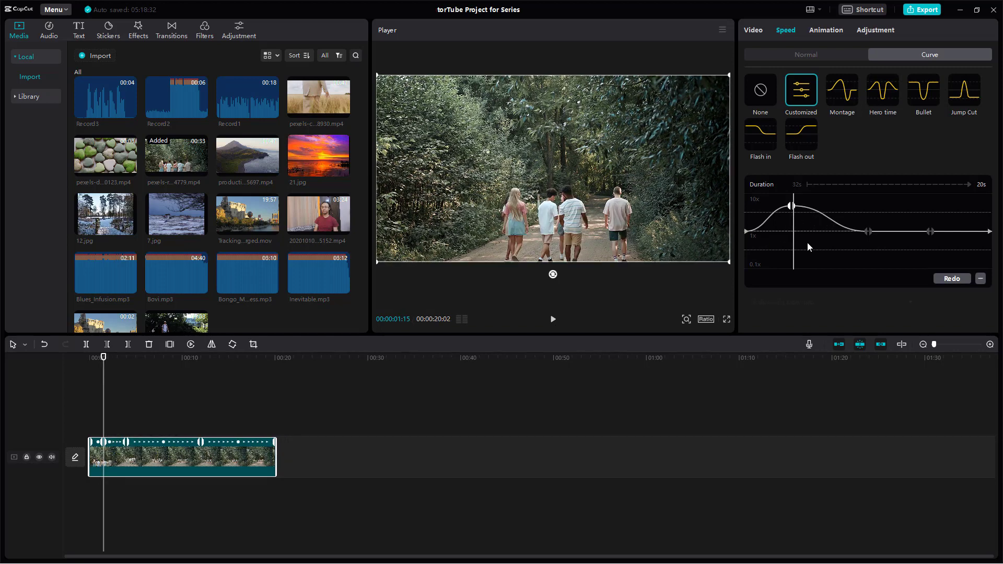
pyautogui.moveTo(866, 233); pyautogui.dragTo(791, 226)
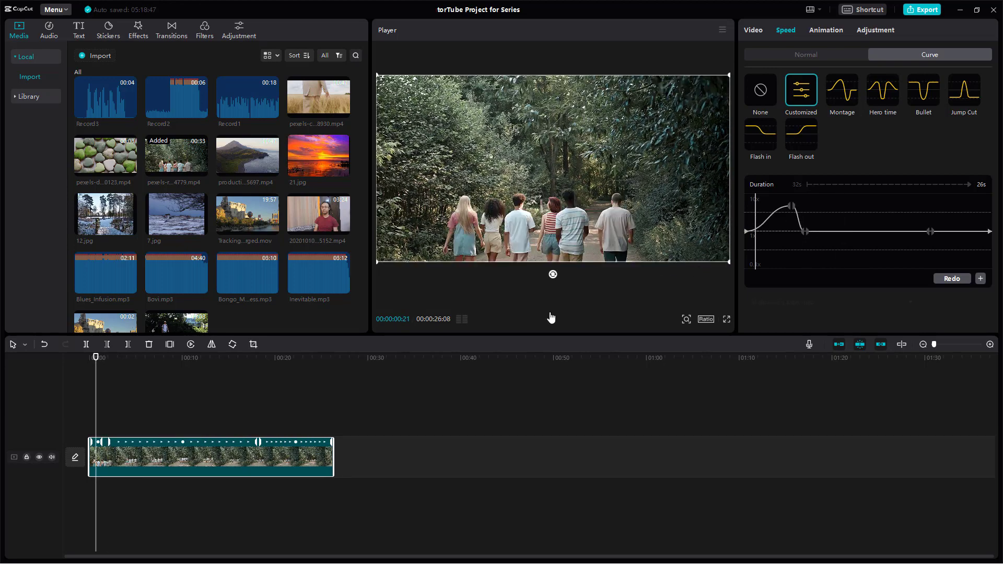
pyautogui.click(552, 319)
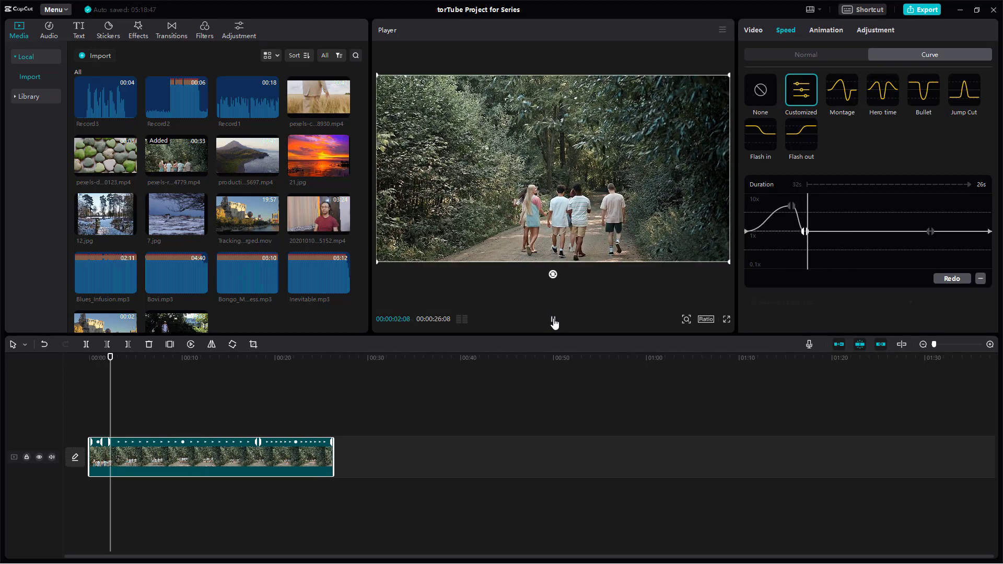
pyautogui.click(553, 320)
# Add a curve point at about 6 seconds, after the first speed ramp, and lower it slightly below 1x
pyautogui.click(838, 231)
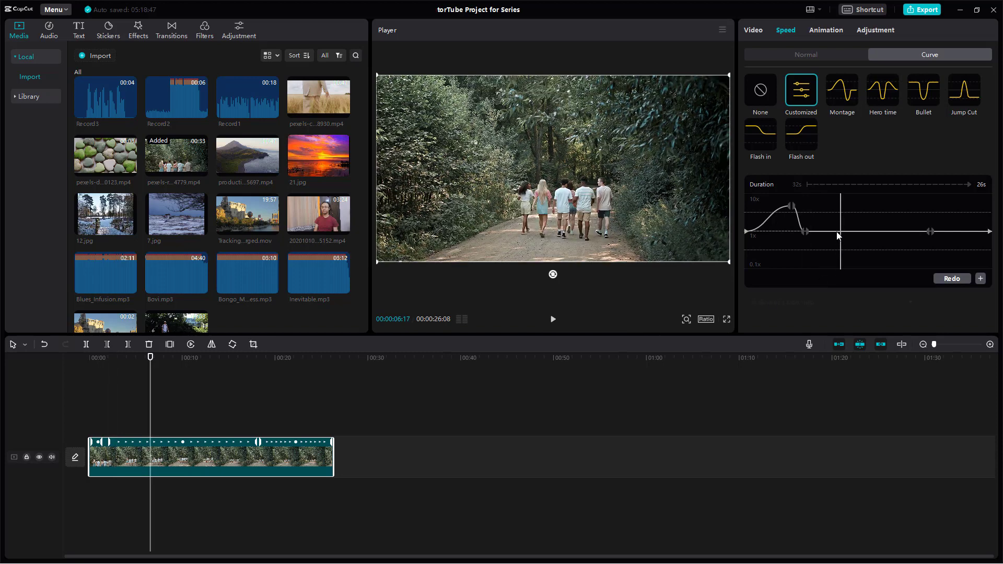
pyautogui.click(981, 278)
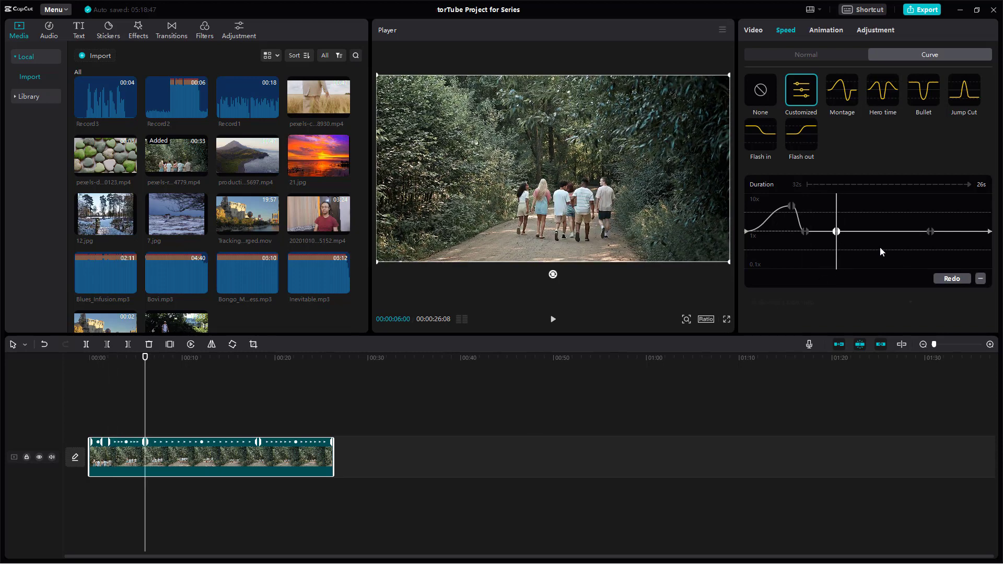
pyautogui.moveTo(836, 232); pyautogui.dragTo(835, 244)
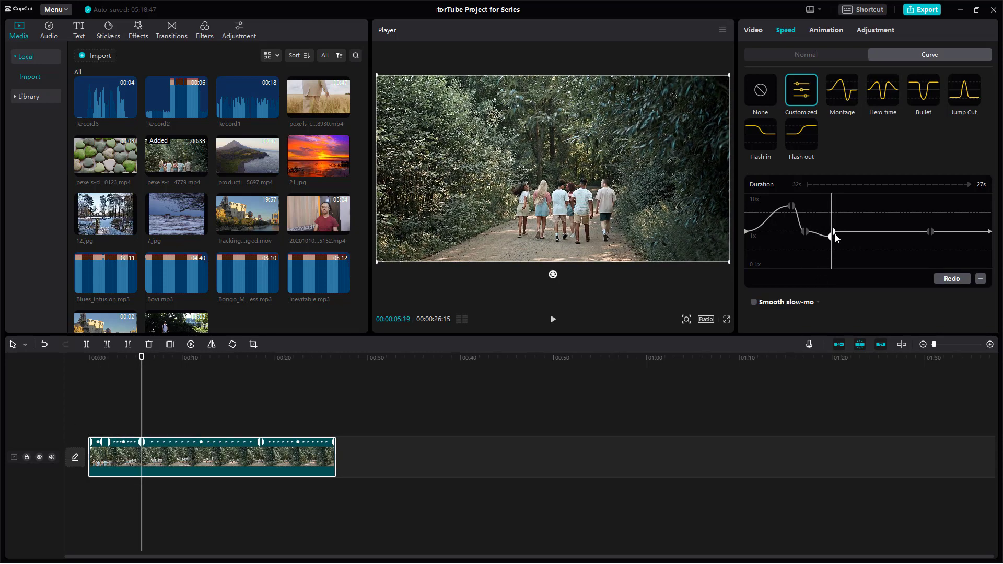
# Add a curve point at about 9 seconds raised well above 1x, and move the last inner point just after it at 1x
pyautogui.click(857, 237)
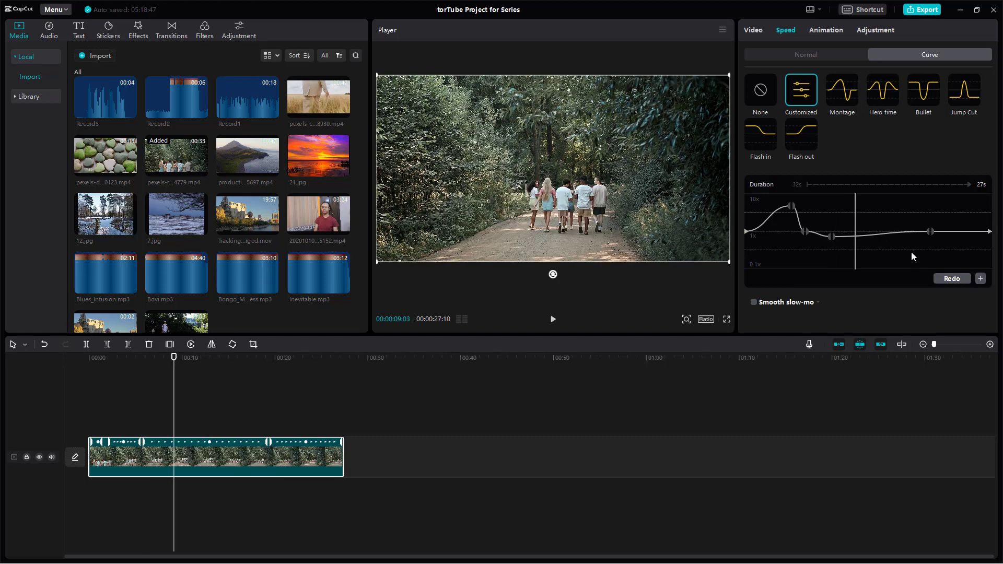
pyautogui.click(980, 278)
pyautogui.moveTo(856, 239); pyautogui.dragTo(862, 210)
pyautogui.moveTo(929, 235); pyautogui.dragTo(886, 234)
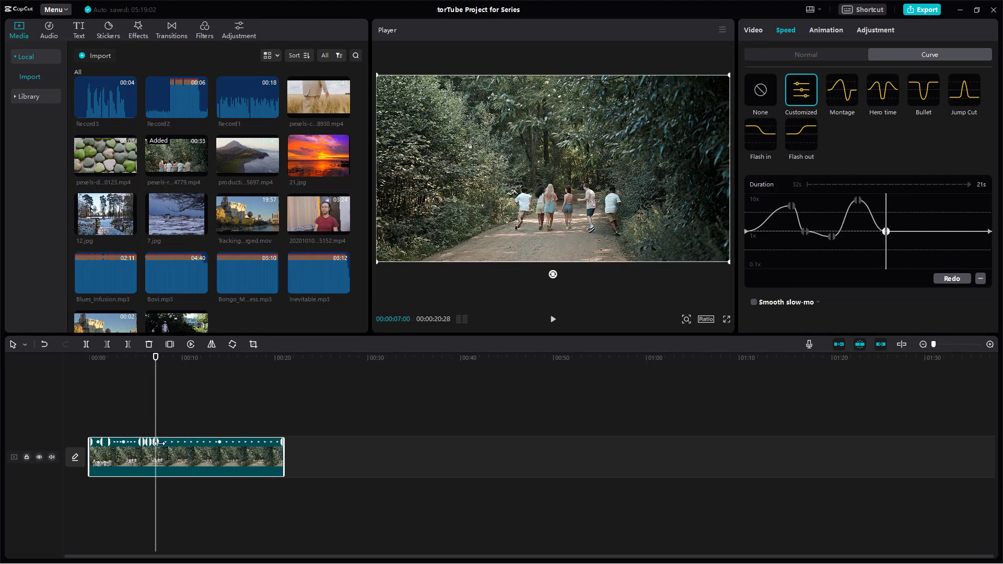
# Play the clip from the beginning to review the customized speed curve through both ramps
pyautogui.moveTo(156, 358); pyautogui.dragTo(88, 366)
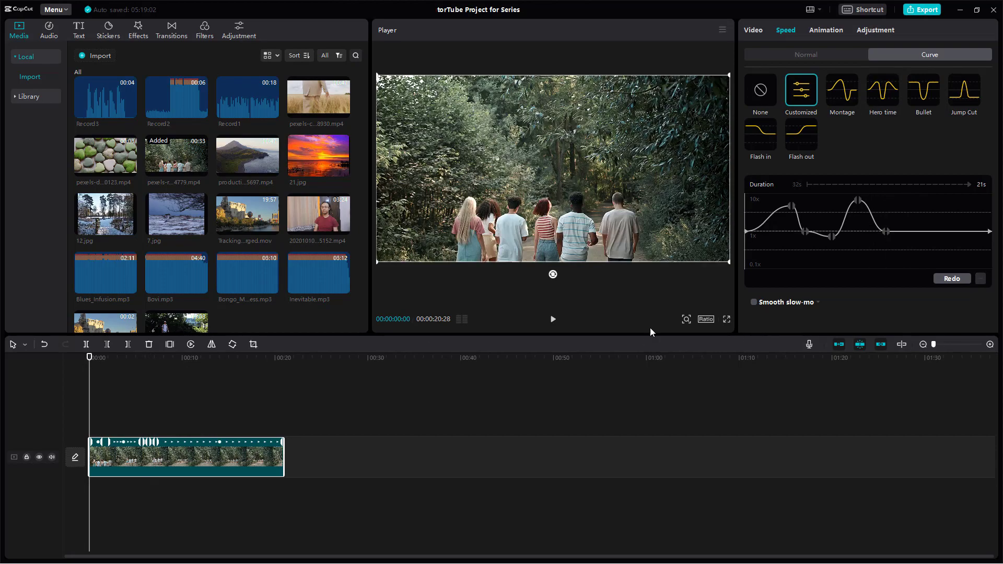
pyautogui.click(552, 321)
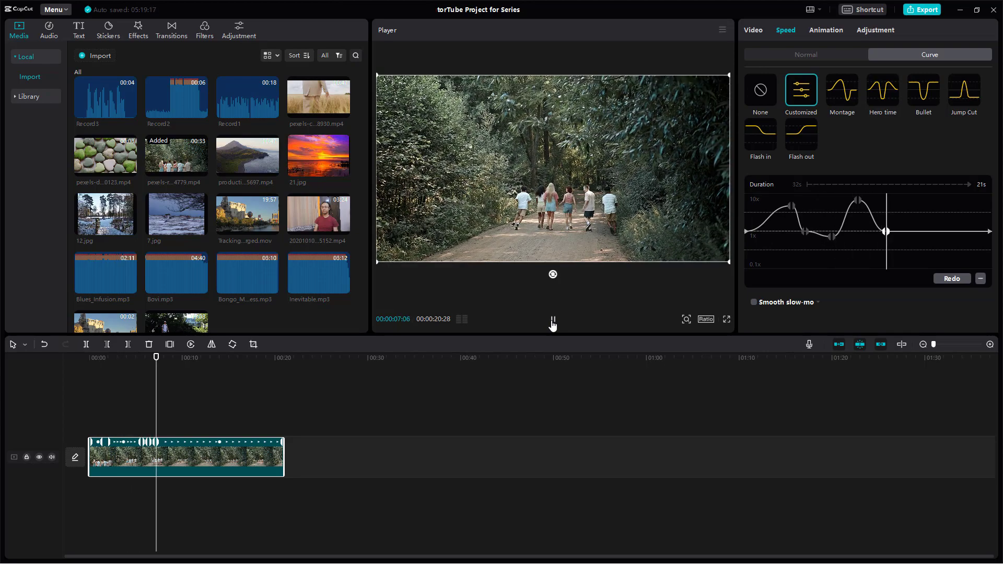
pyautogui.click(552, 322)
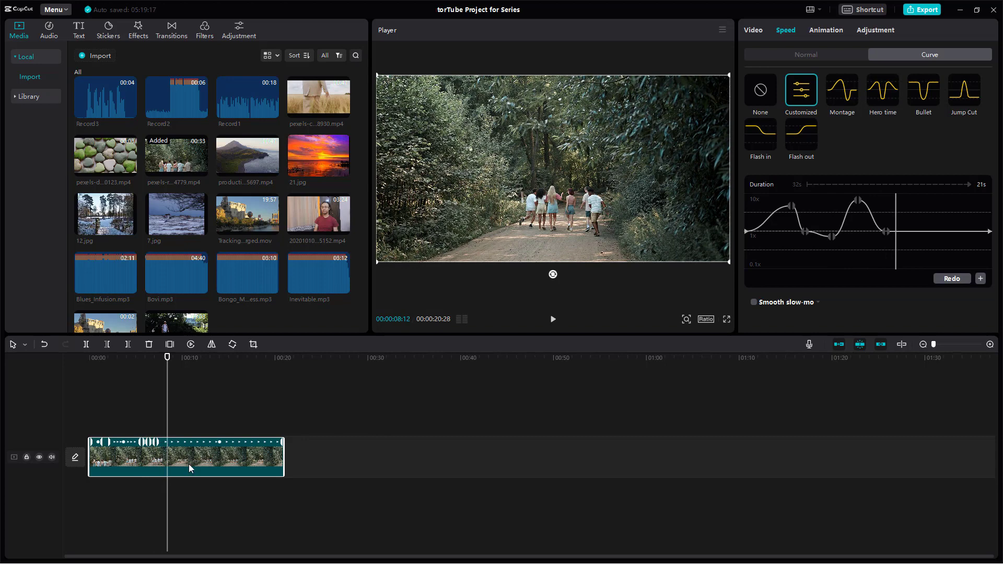
# Raise the curve's final segment slightly above 1x on the timeline clip, and lower the last inner point's right half to 1x
pyautogui.moveTo(158, 441); pyautogui.dragTo(235, 440)
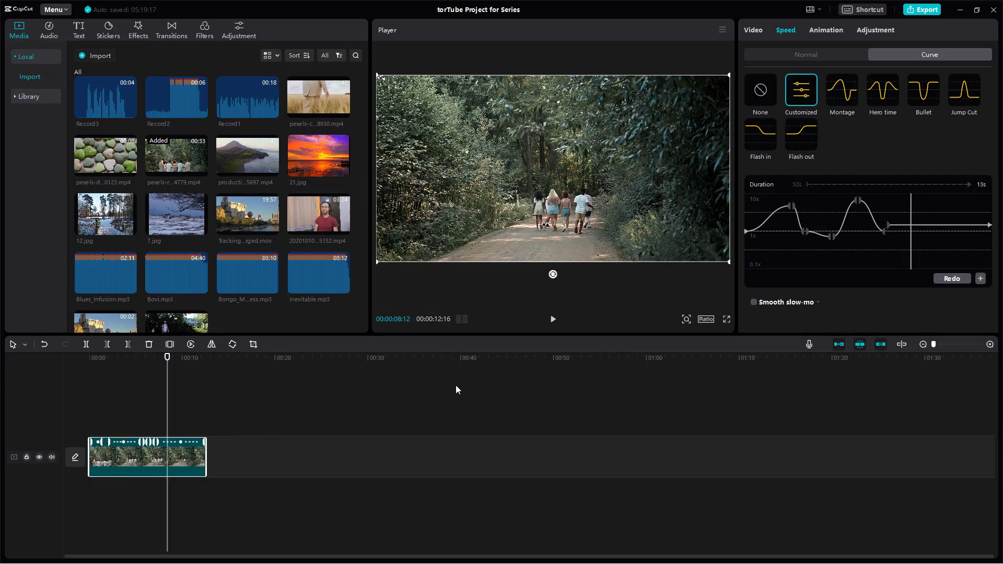
pyautogui.moveTo(889, 226); pyautogui.dragTo(889, 234)
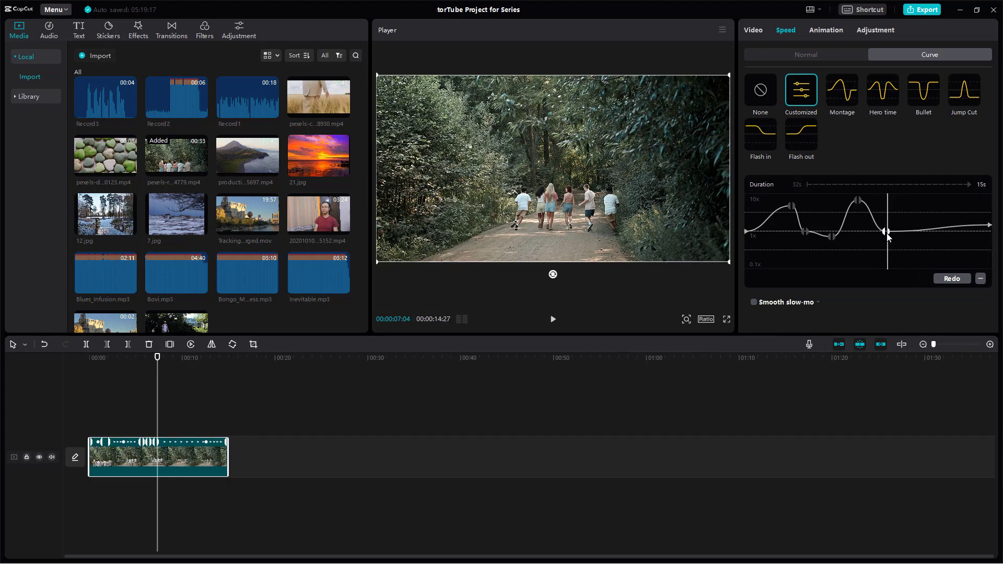
pyautogui.click(193, 359)
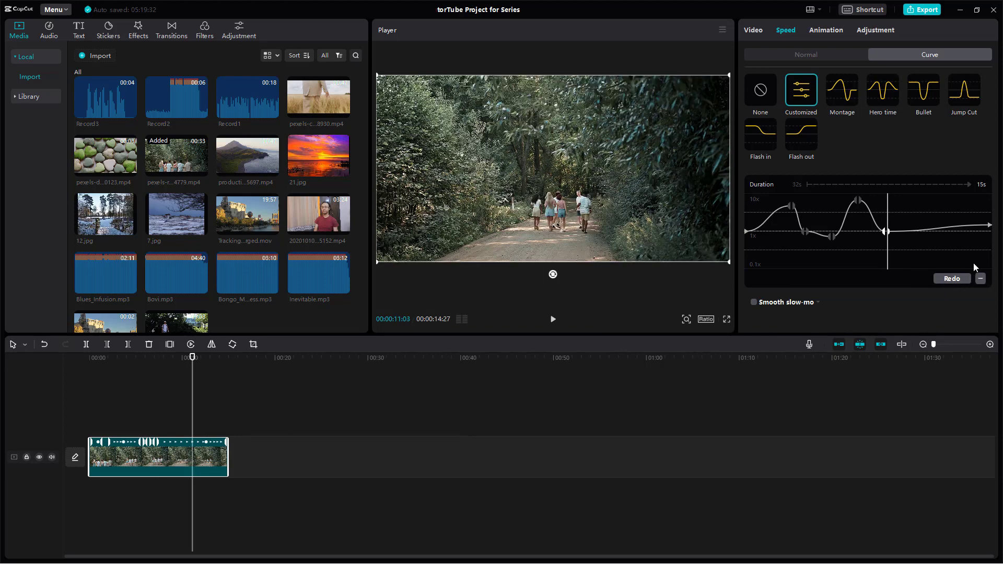
# Add a curve point midway through the final segment, and raise it and the point just after the second speed ramp well above 1x
pyautogui.click(938, 226)
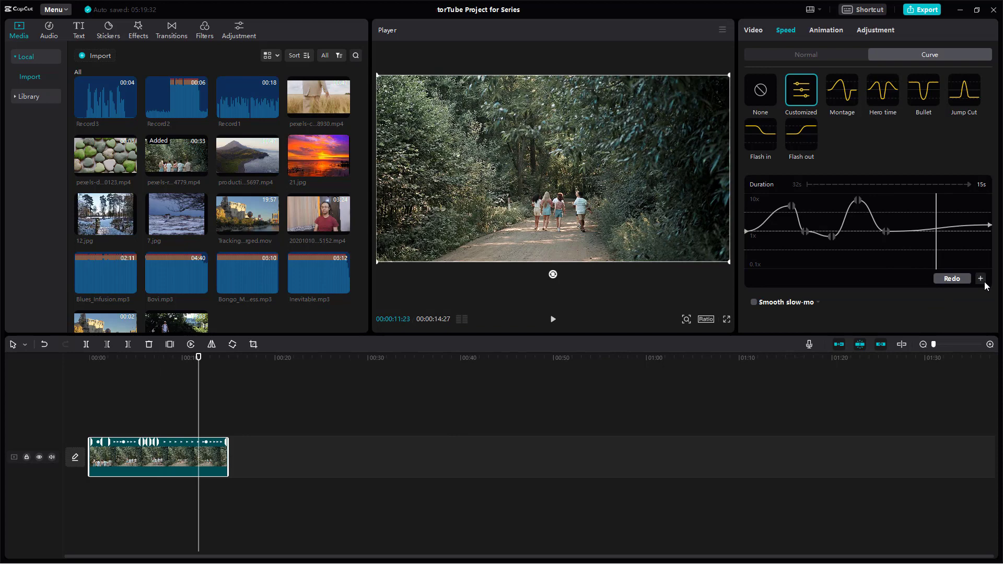
pyautogui.click(981, 278)
pyautogui.moveTo(212, 445)
pyautogui.mouseDown()
pyautogui.moveTo(190, 444)
pyautogui.moveTo(203, 445)
pyautogui.mouseUp()
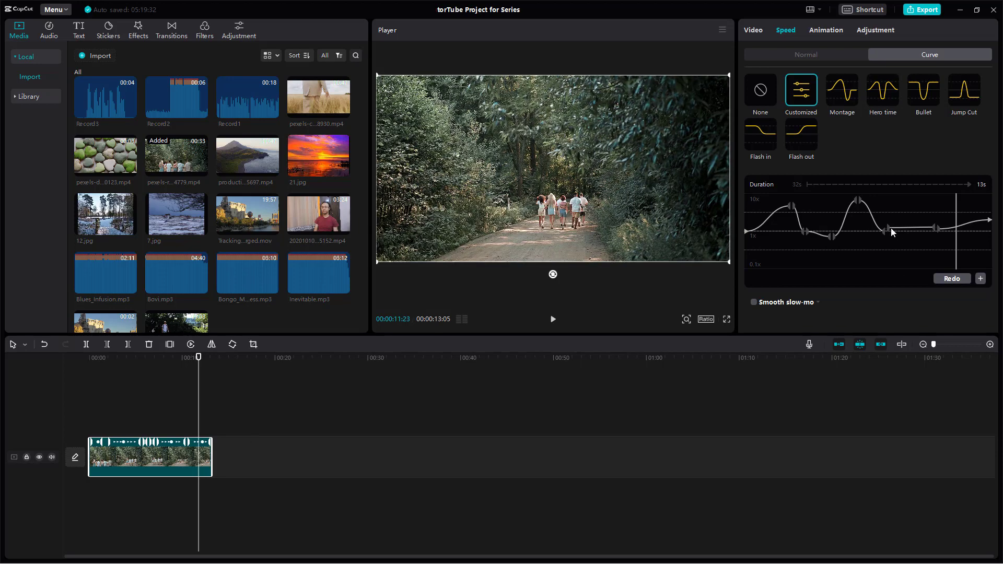
pyautogui.moveTo(888, 228)
pyautogui.mouseDown()
pyautogui.moveTo(936, 229)
pyautogui.moveTo(936, 220)
pyautogui.moveTo(887, 220)
pyautogui.mouseUp()
pyautogui.click(887, 230)
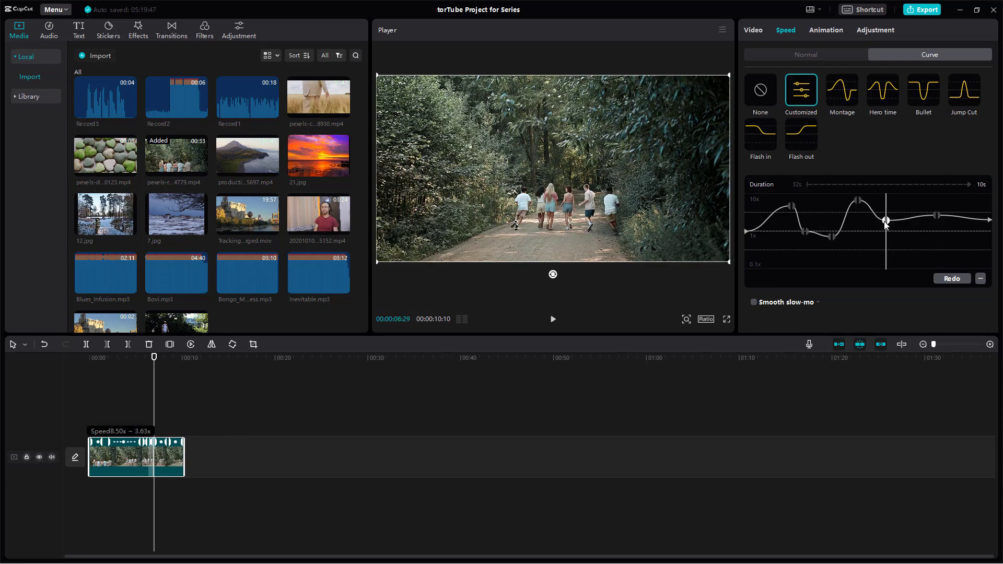
# Raise both halves of the two points between the speed ramps well above 1x, and play the clip from the beginning
pyautogui.moveTo(115, 444); pyautogui.dragTo(140, 442)
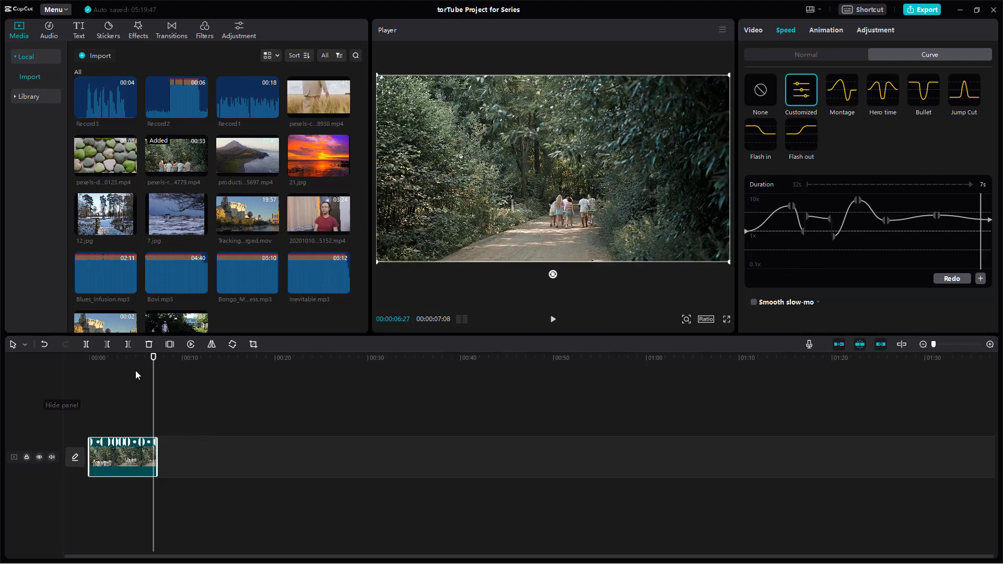
pyautogui.click(101, 360)
pyautogui.moveTo(805, 234); pyautogui.dragTo(834, 216)
pyautogui.click(828, 223)
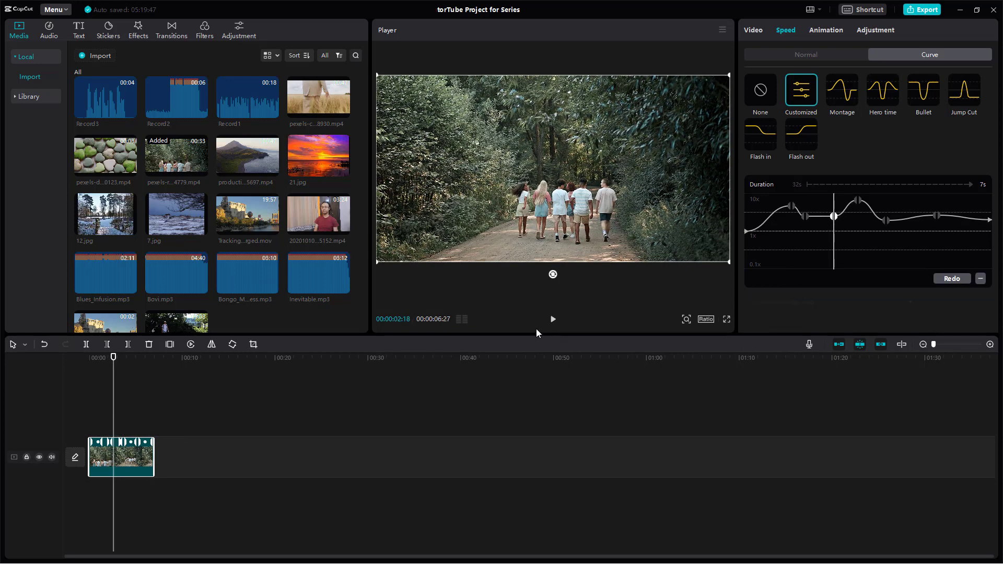
pyautogui.click(89, 359)
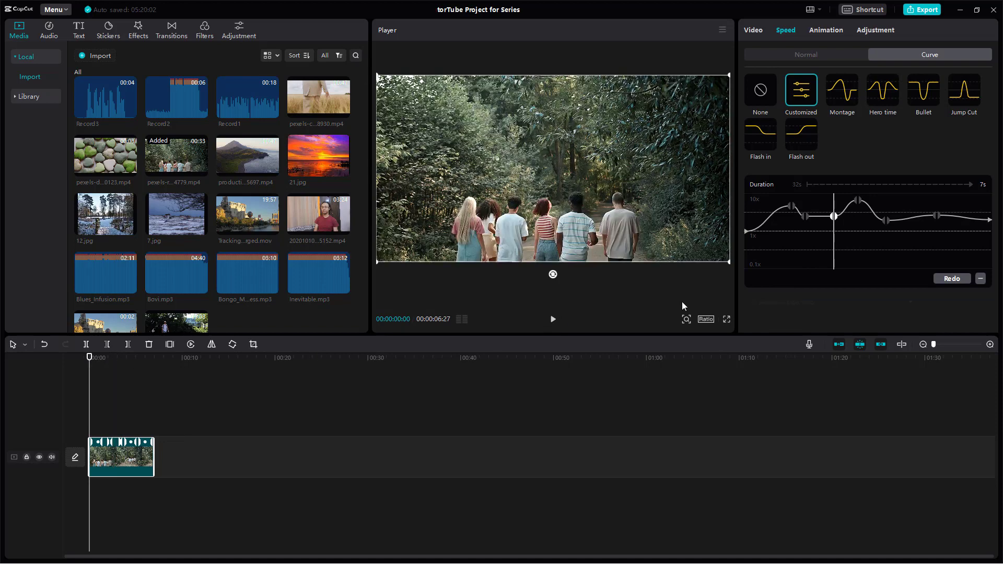
pyautogui.click(545, 318)
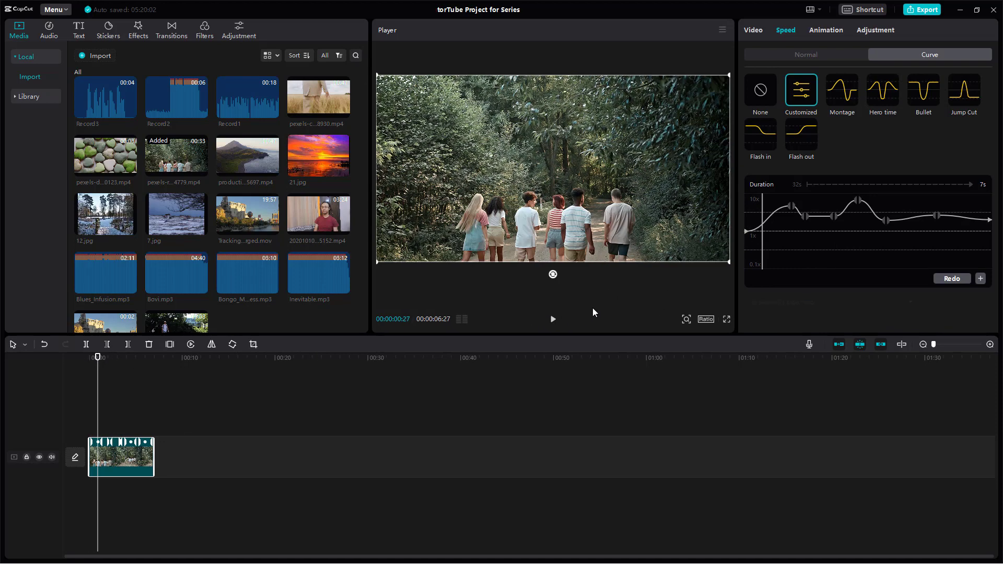
# Move the point after the first ramp closer to the next point, lower both halves to slightly above 1x, and replay the clip from the beginning
pyautogui.moveTo(805, 216); pyautogui.dragTo(825, 233)
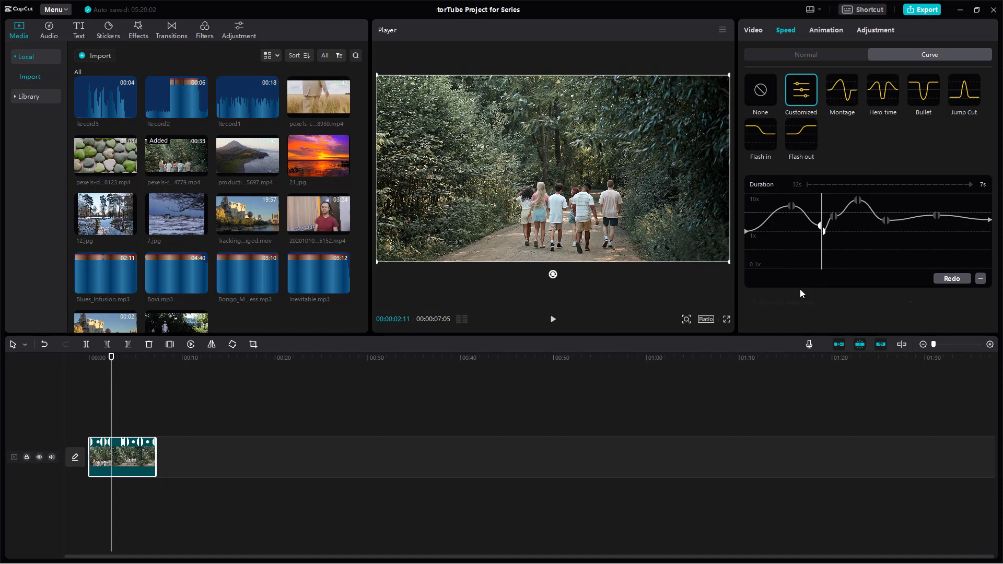
pyautogui.moveTo(823, 233); pyautogui.dragTo(825, 232)
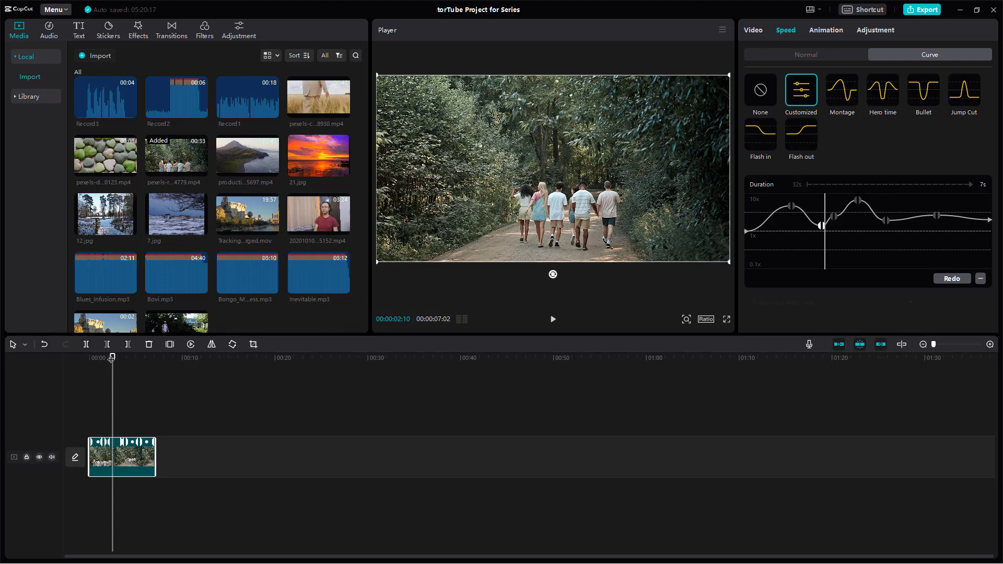
pyautogui.moveTo(113, 357); pyautogui.dragTo(89, 358)
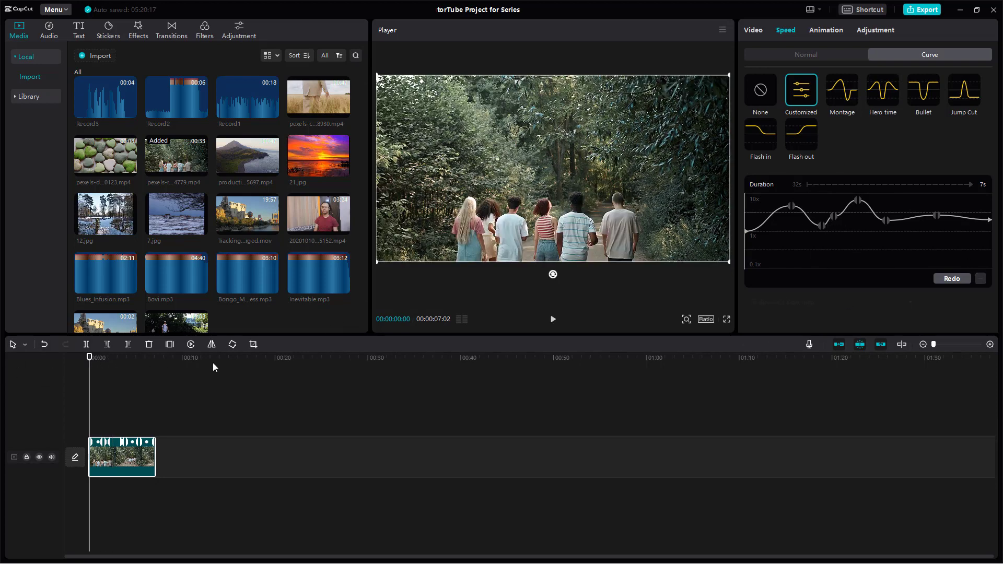
pyautogui.click(553, 321)
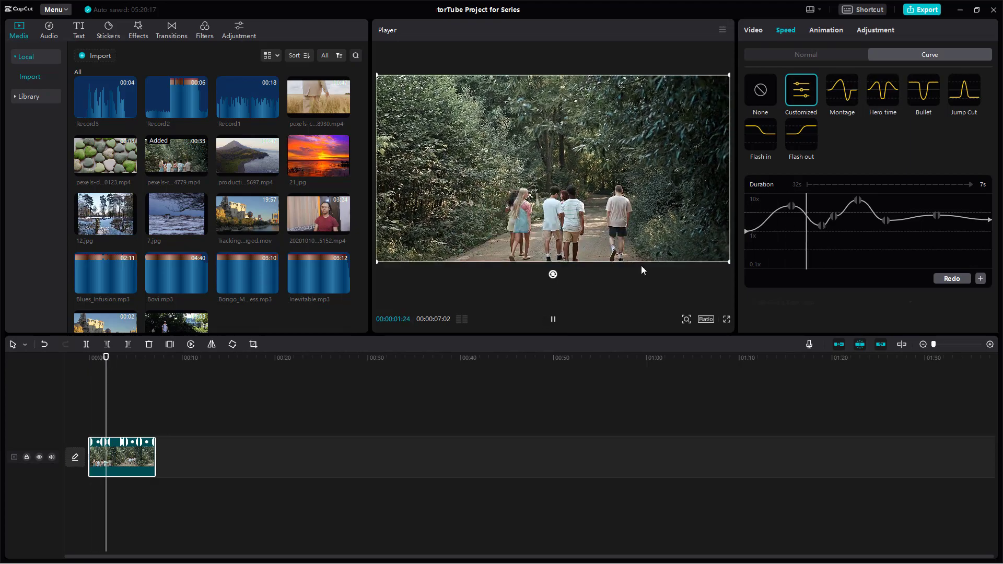